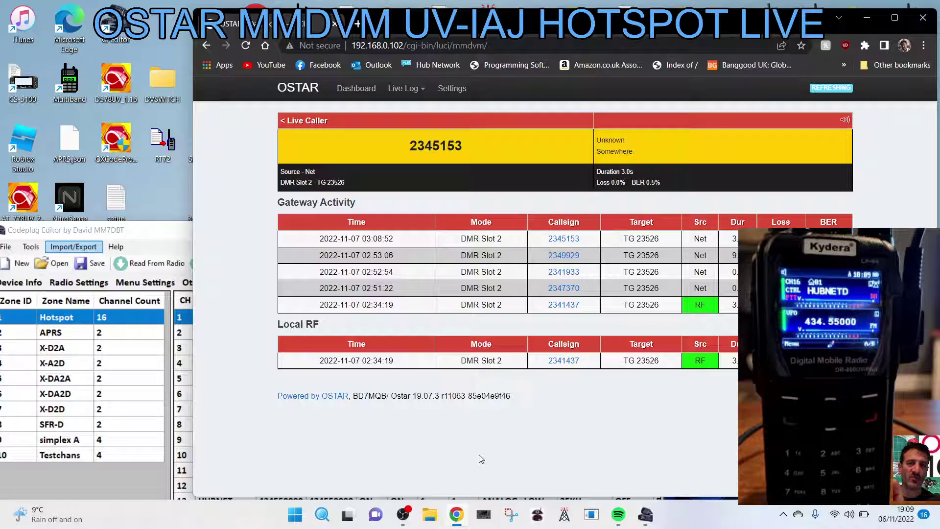
# - Raise the Codeplug Editor so all 16 Hotspot zone channels, HOTSOT91 through HUBNETD, are visible
pyautogui.click(142, 234)
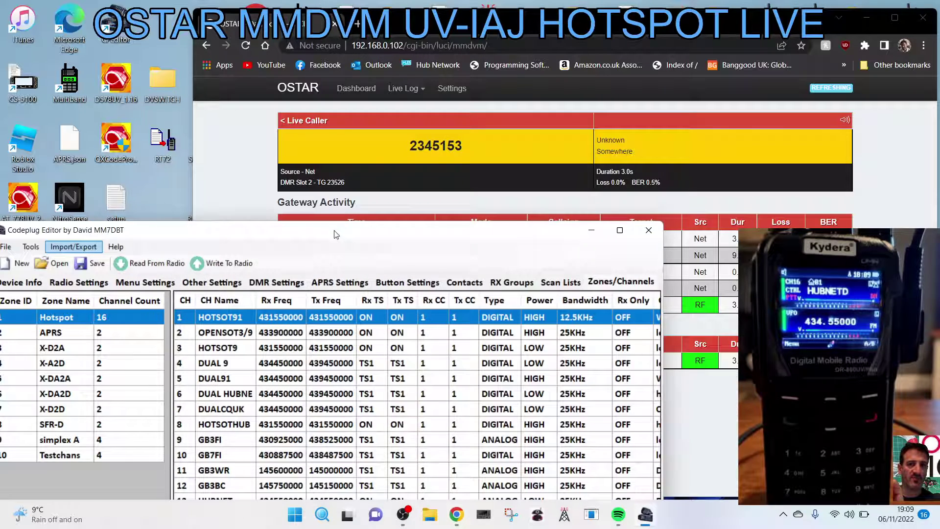
pyautogui.moveTo(335, 234); pyautogui.dragTo(378, 141)
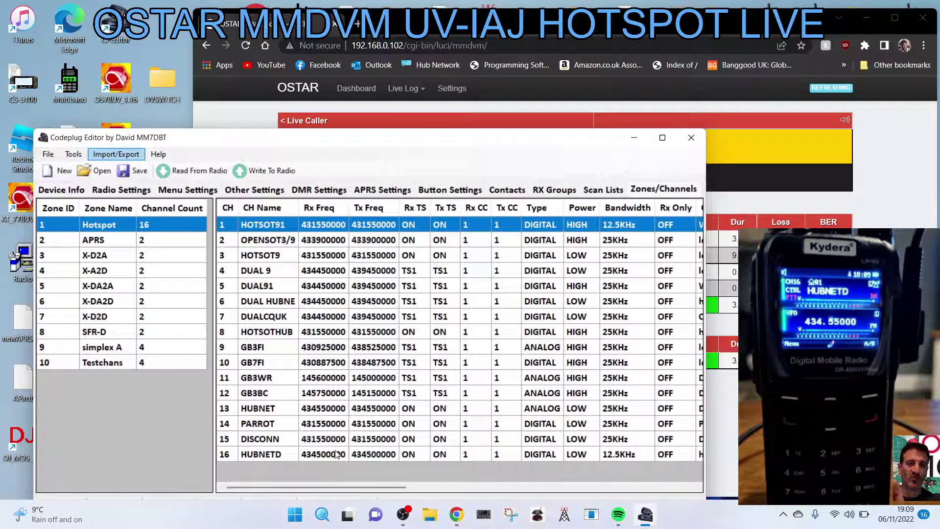
pyautogui.doubleClick(378, 454)
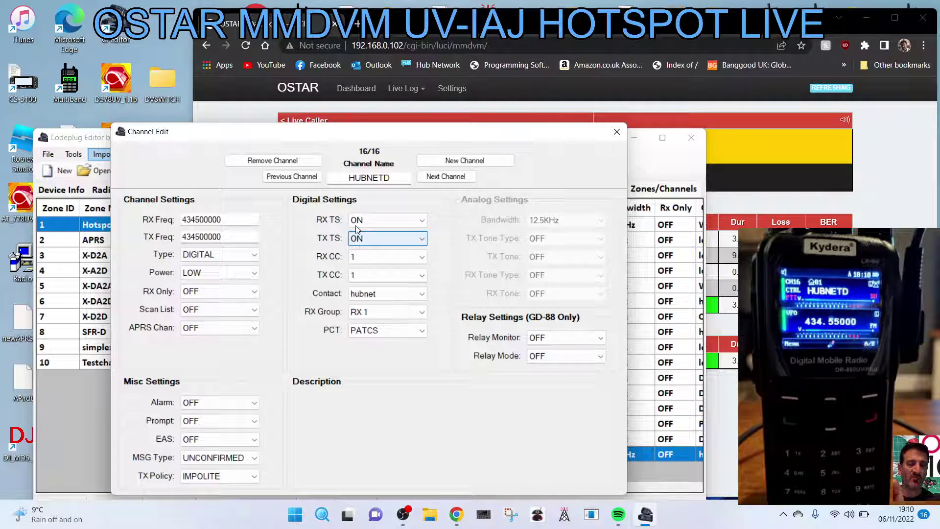
pyautogui.click(423, 240)
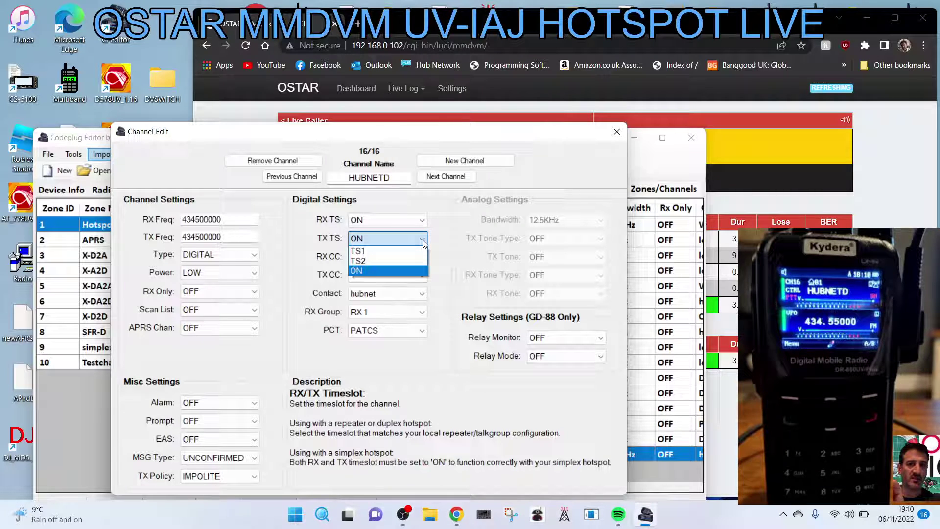
pyautogui.click(422, 239)
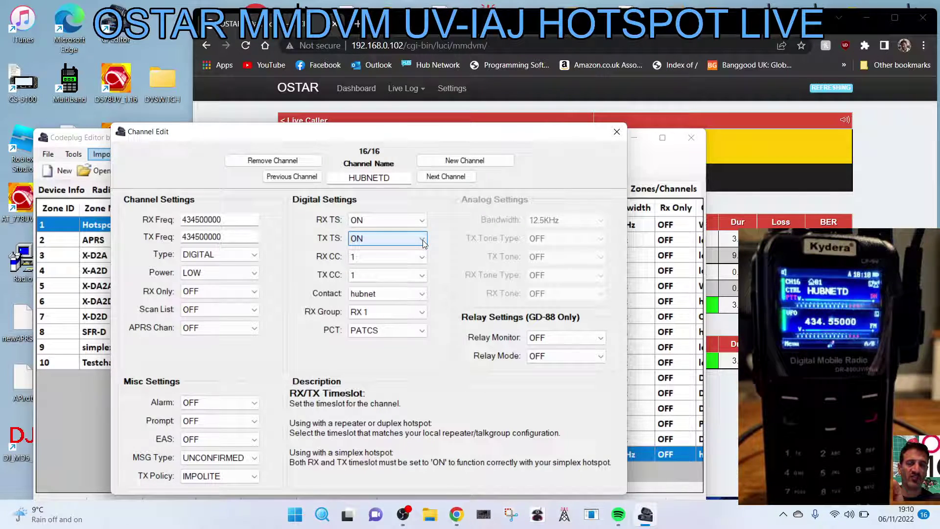
pyautogui.click(422, 240)
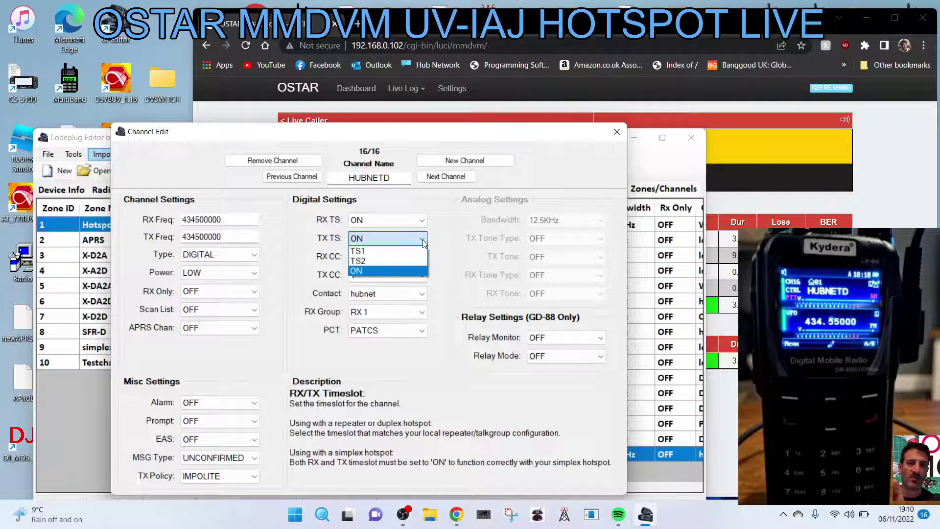
pyautogui.click(422, 239)
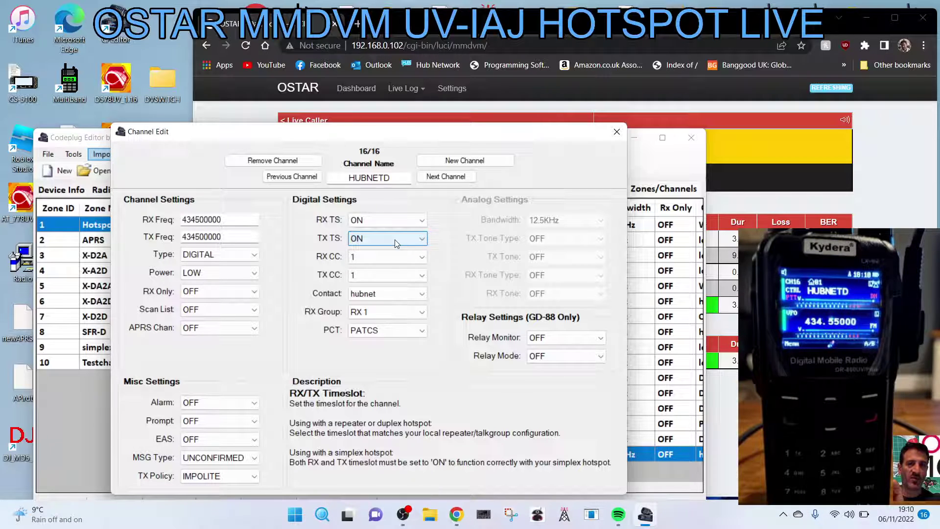
pyautogui.press('Tab')
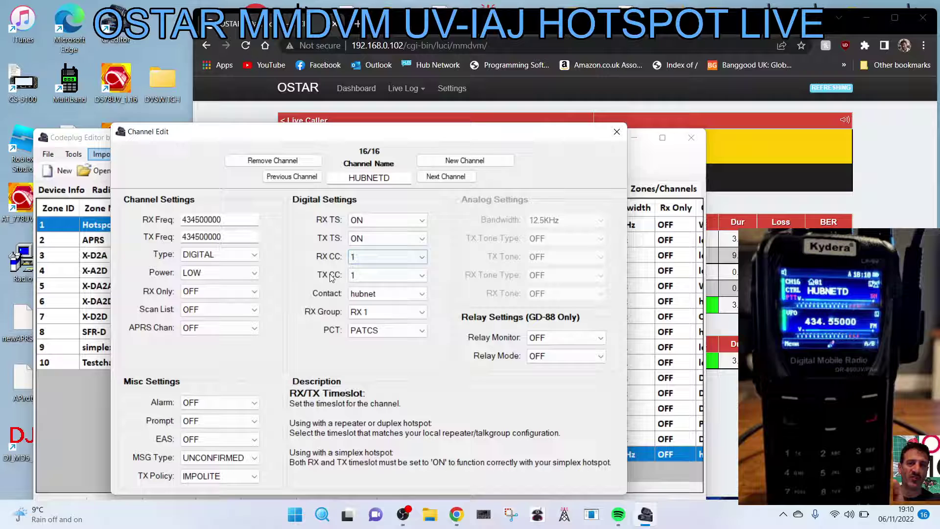
pyautogui.press('Tab')
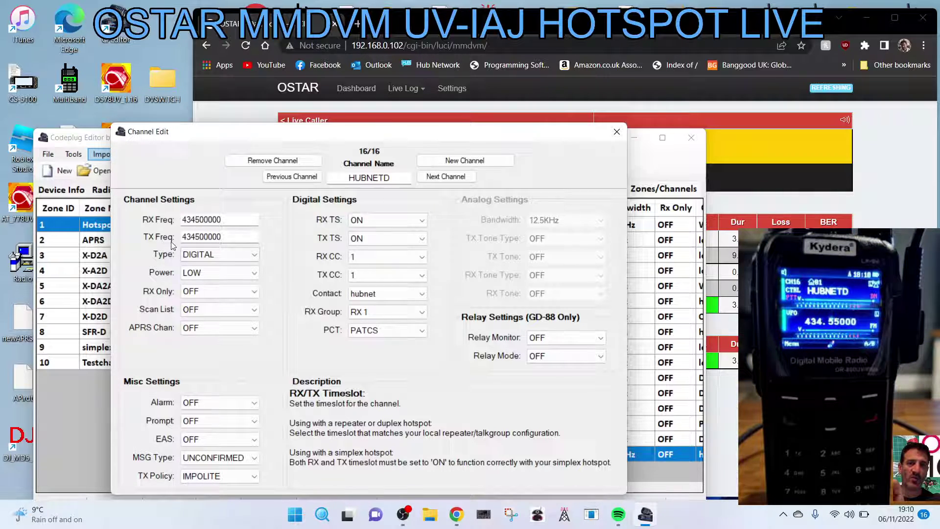
pyautogui.click(255, 257)
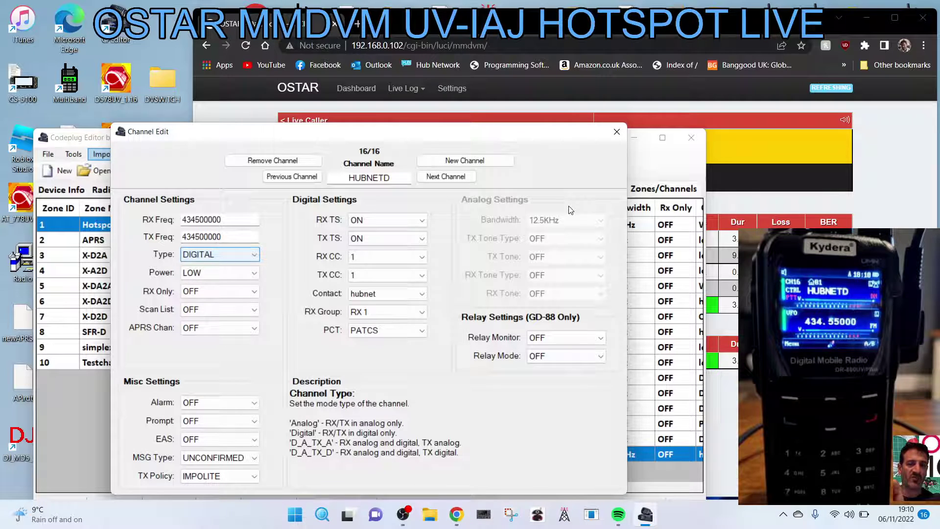
# - Close the channel edit window and Codeplug Editor, answering No to saving the codeplug
pyautogui.click(615, 133)
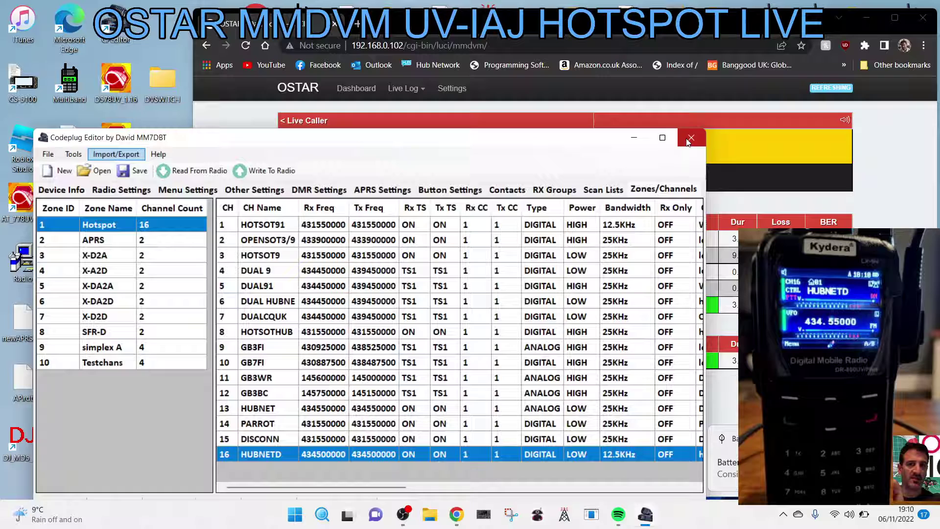
pyautogui.click(690, 137)
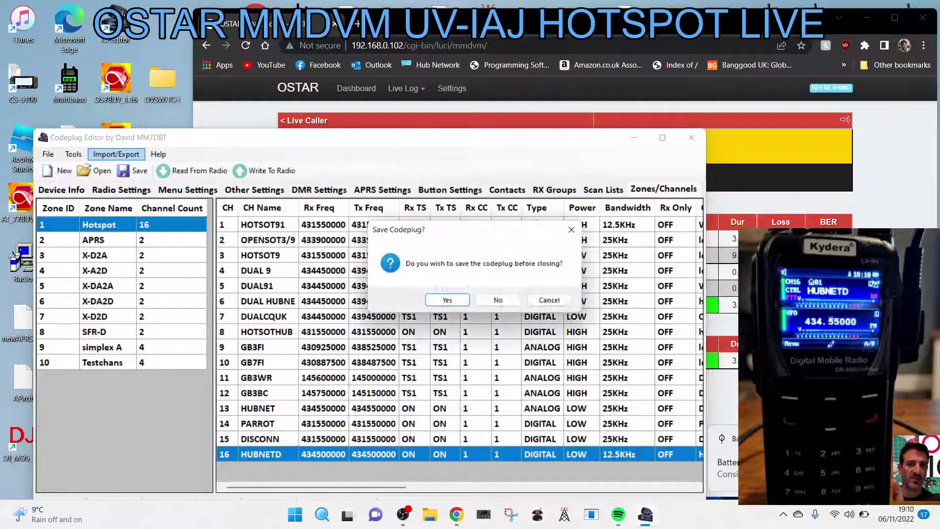
pyautogui.click(498, 300)
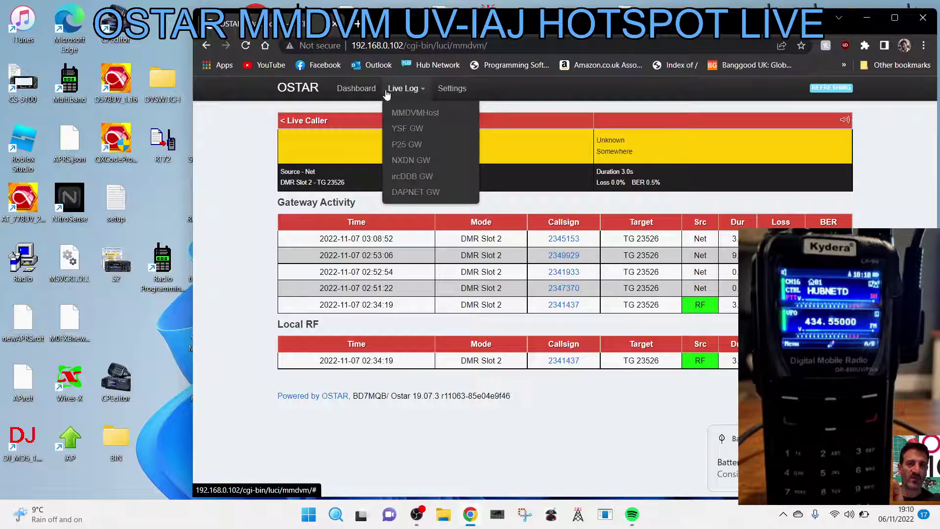
# - Review the General settings: Simplex mode, RX/TX frequency 434500000 and TX power 2
pyautogui.click(455, 91)
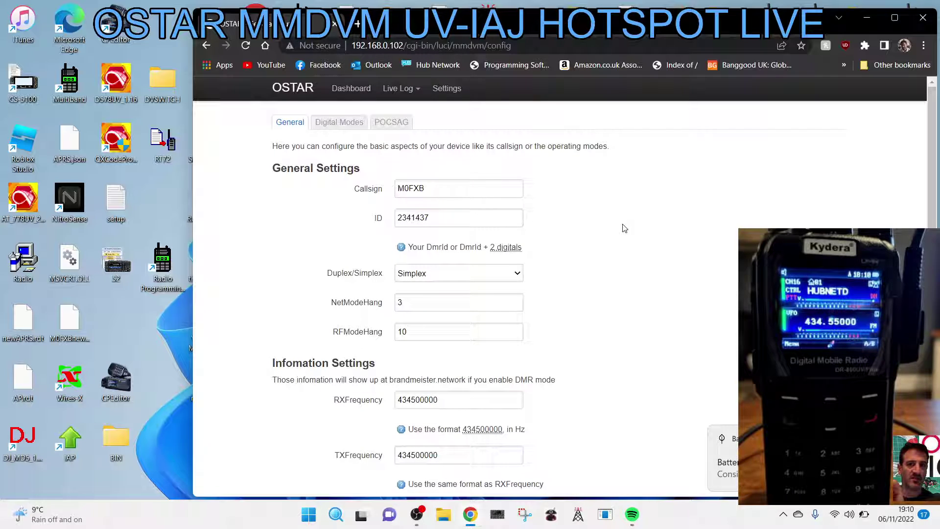
pyautogui.scroll(-4, 660, 230)
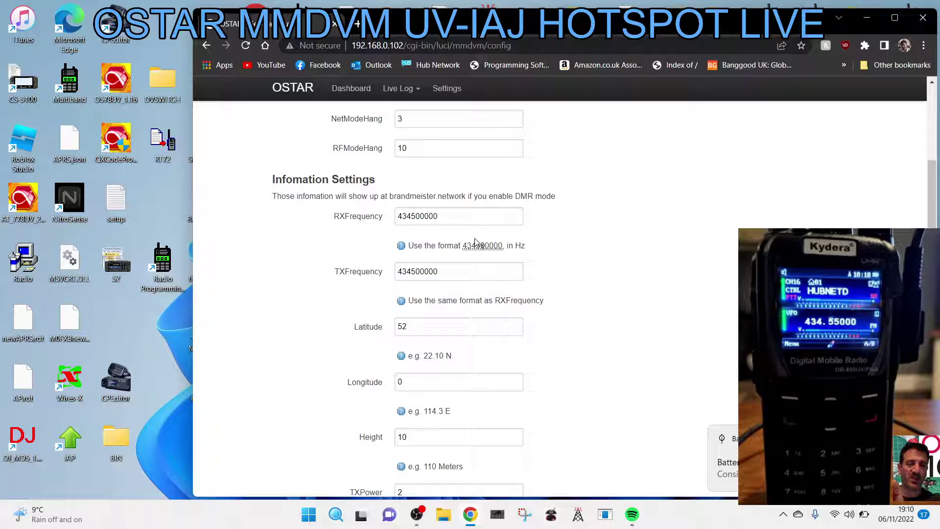
pyautogui.scroll(-5, 490, 293)
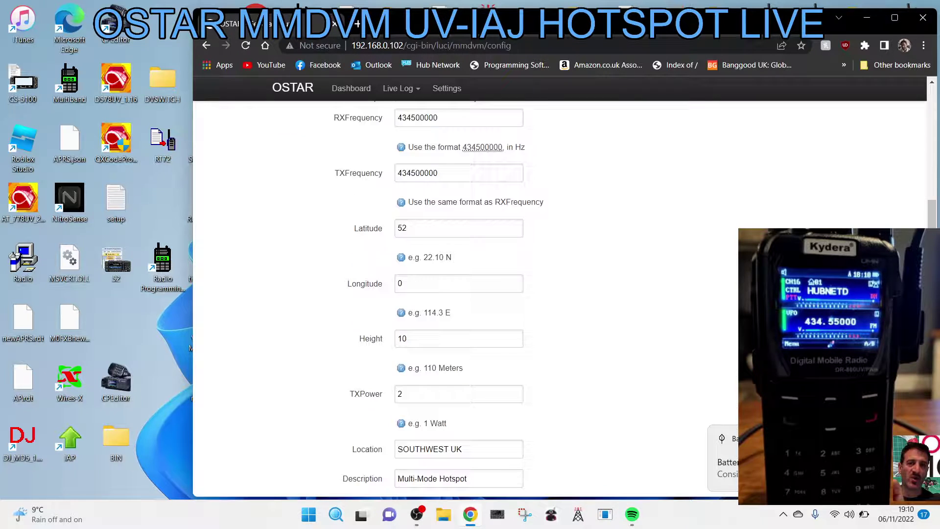
pyautogui.scroll(-4, 489, 294)
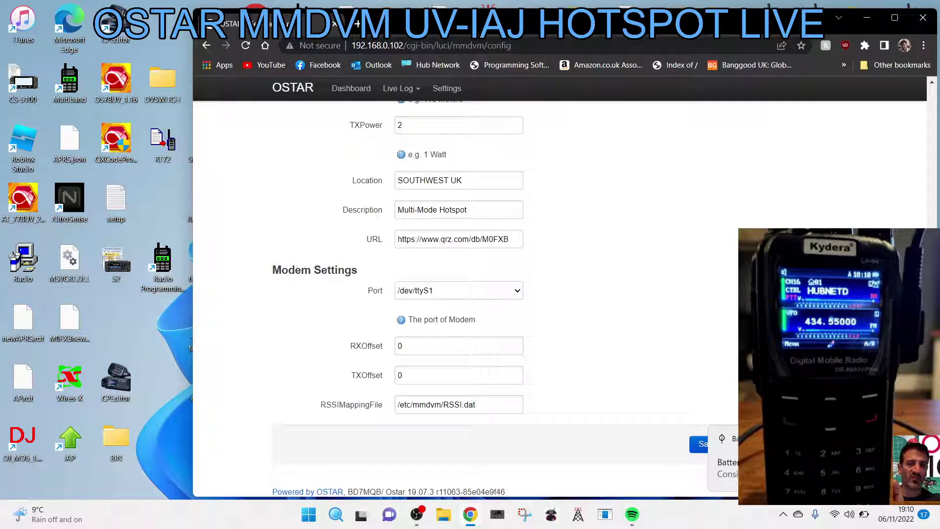
pyautogui.scroll(4, 490, 294)
pyautogui.scroll(7, 472, 338)
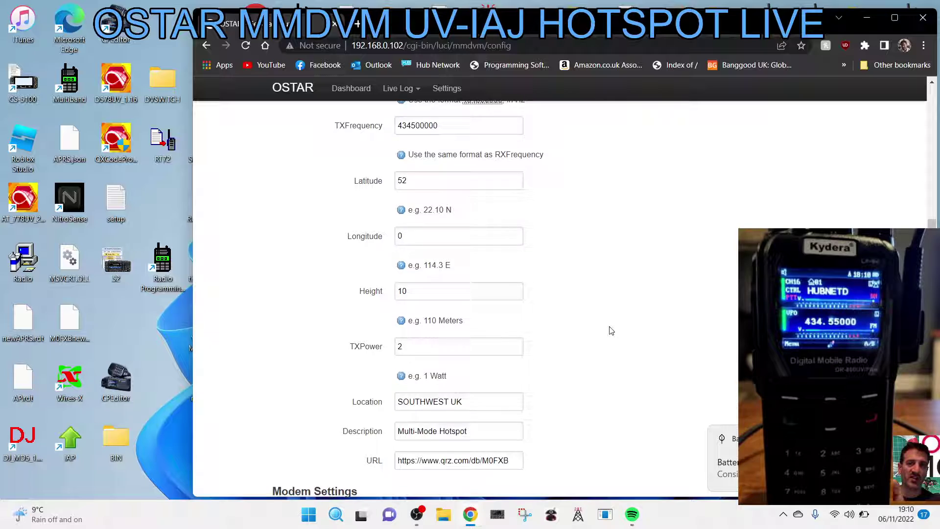
# - Check the Digital Modes tab: DMR enabled, colour code 1, server BM2001 EU, YSF off
pyautogui.click(341, 126)
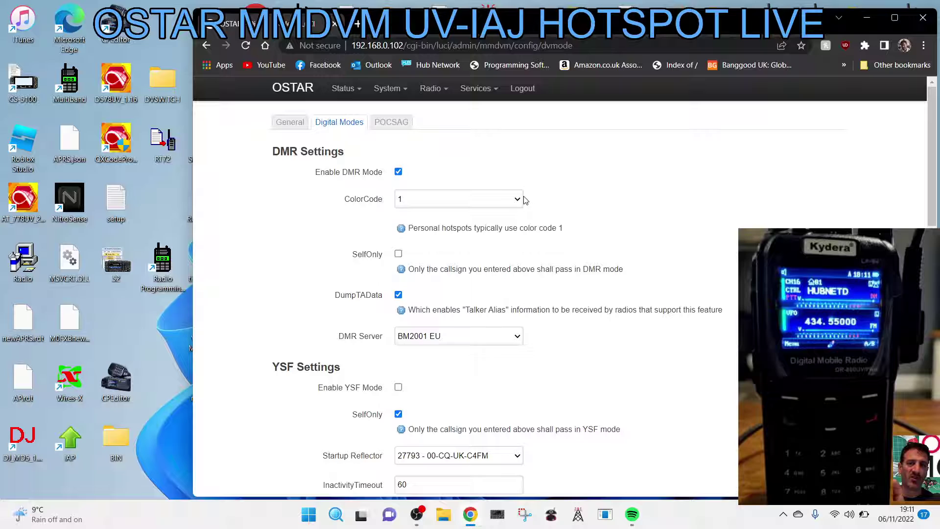
pyautogui.click(517, 338)
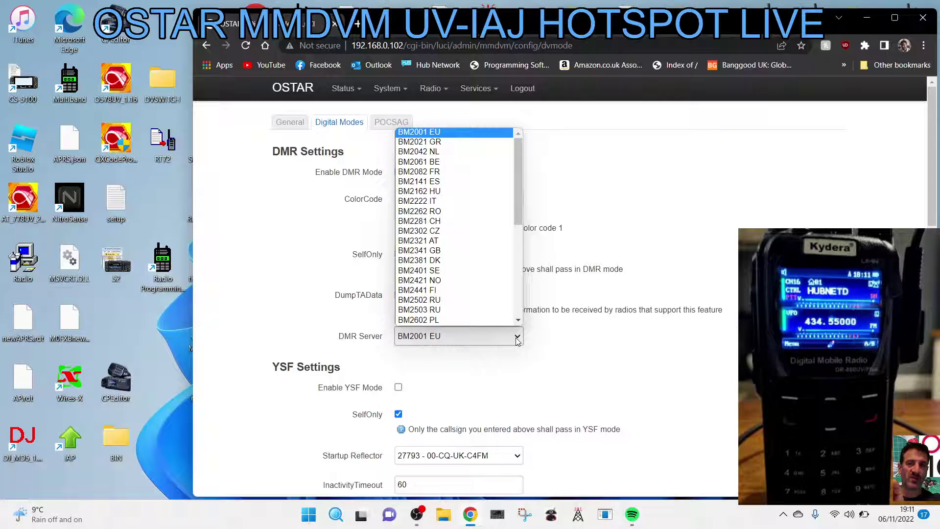
pyautogui.click(516, 339)
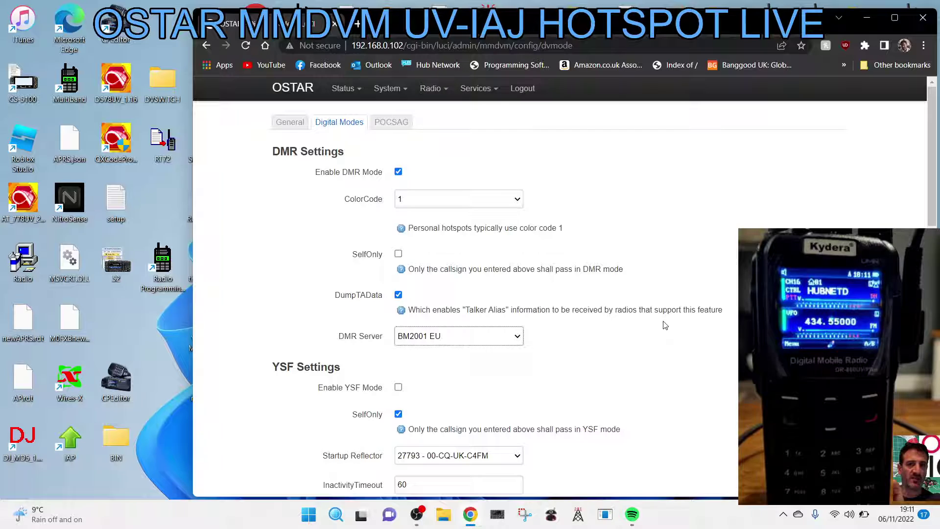
pyautogui.scroll(-2, 668, 334)
pyautogui.scroll(-10, 583, 315)
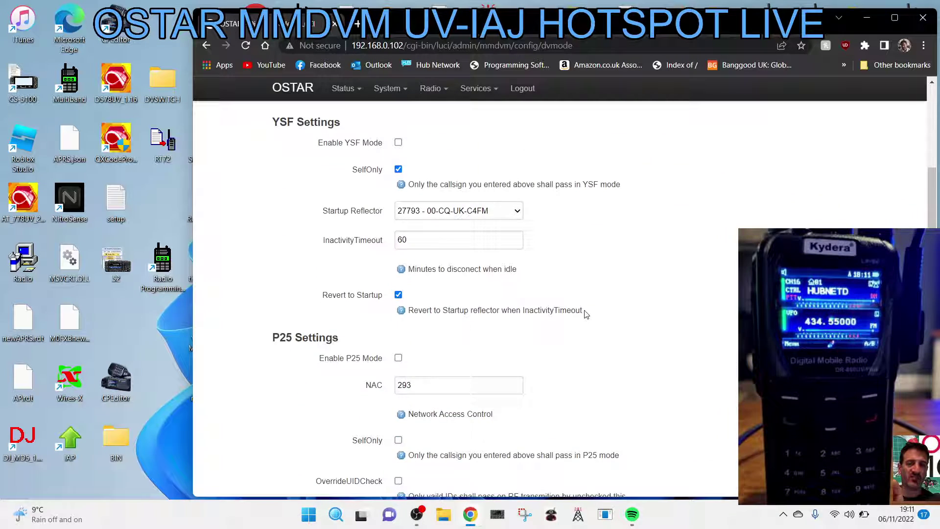
pyautogui.scroll(12, 622, 318)
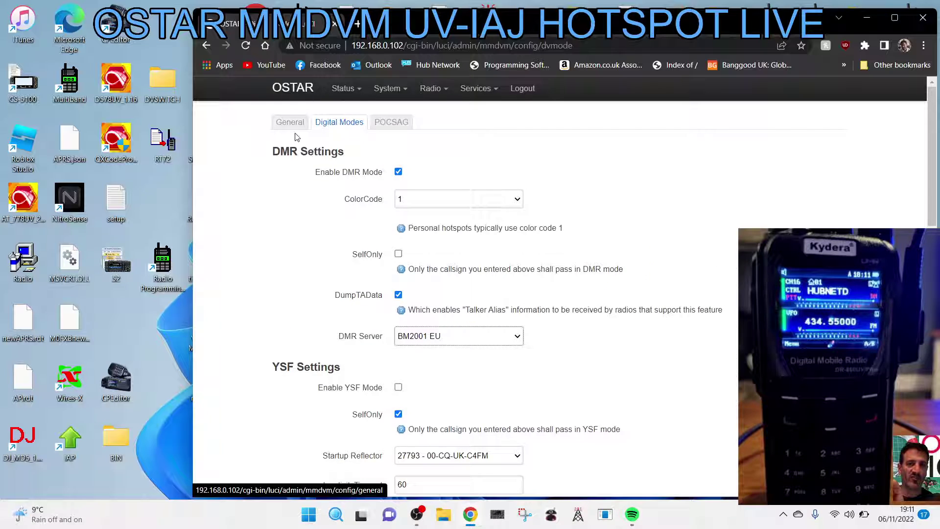
# - Open the Radio > Advanced MMDVMHost ini editor and widen the browser window
pyautogui.moveTo(426, 92)
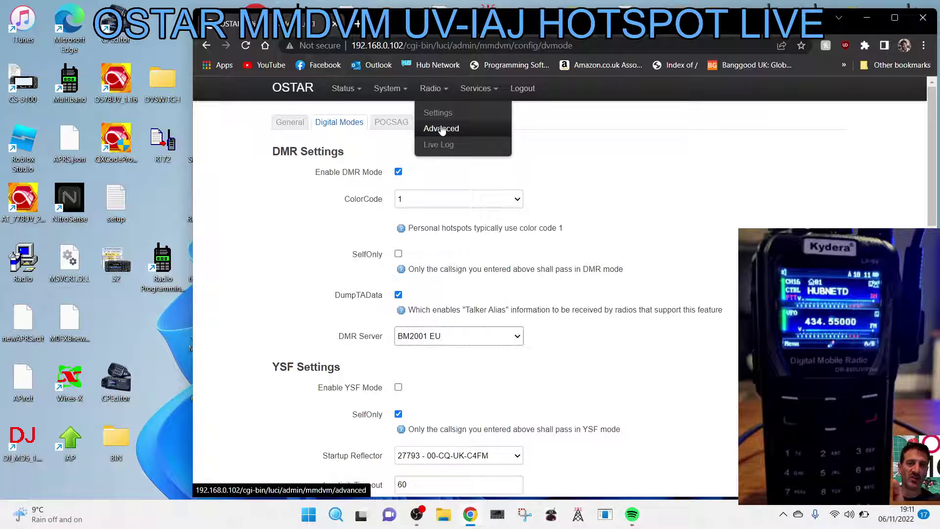
pyautogui.click(441, 130)
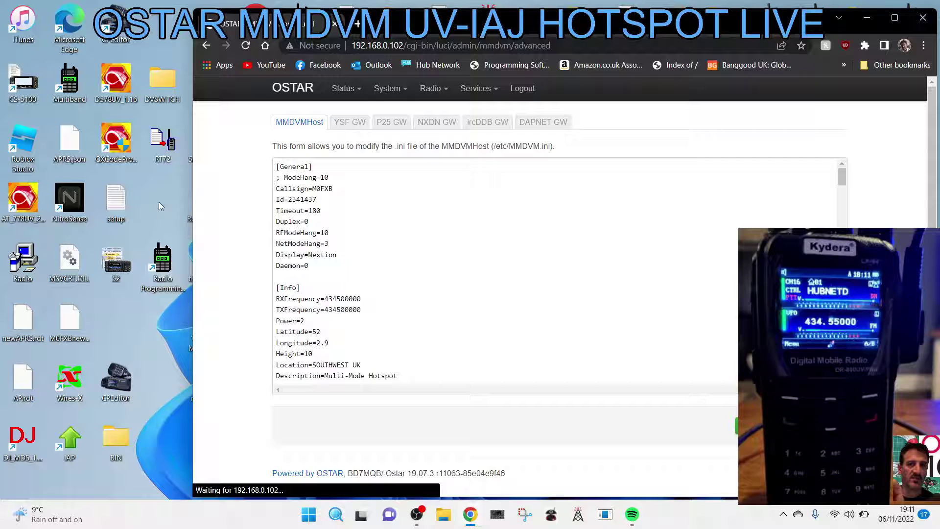
pyautogui.moveTo(194, 204); pyautogui.dragTo(31, 209)
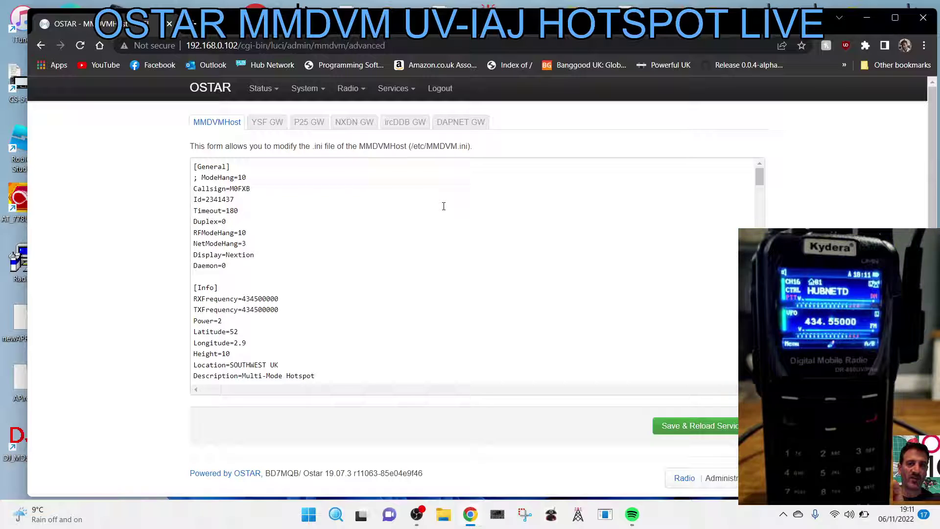
pyautogui.scroll(-3, 444, 206)
pyautogui.scroll(3, 414, 206)
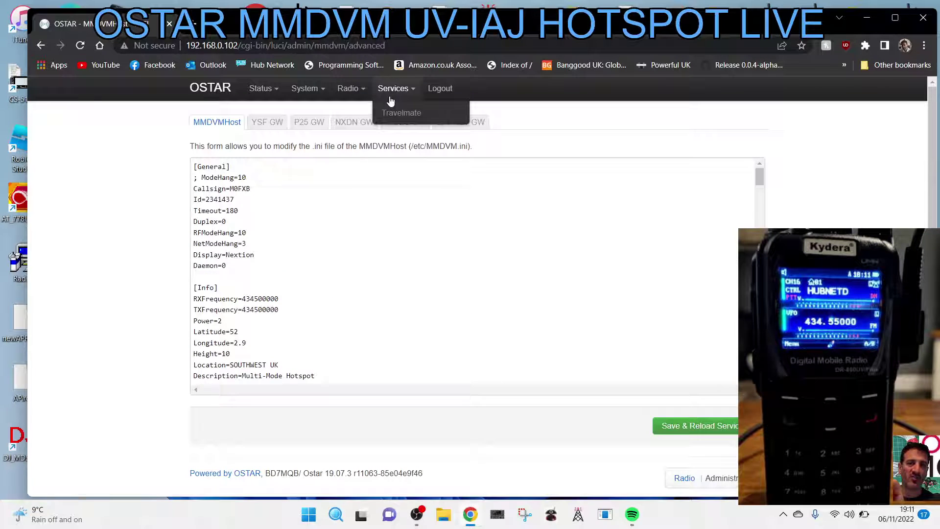
pyautogui.moveTo(357, 98)
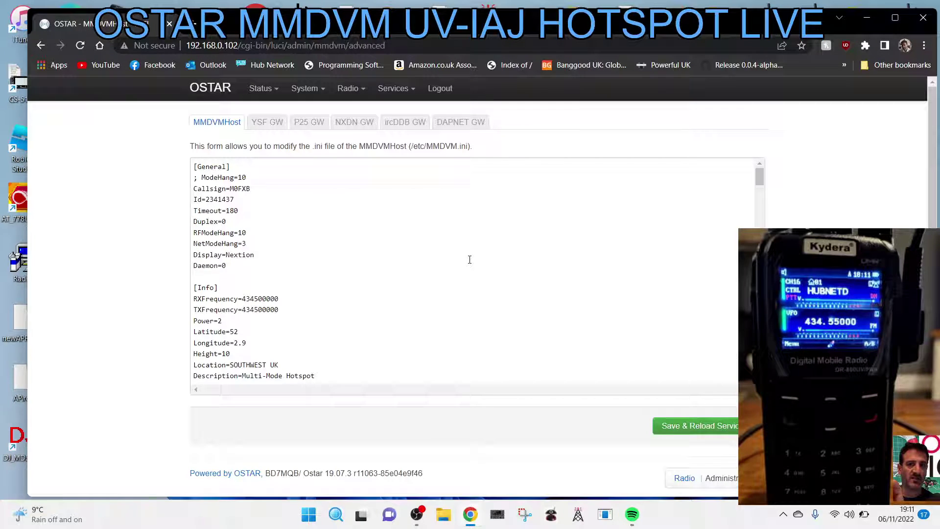
# - Scroll the ini text to the [DMR Network] section at 137.226.79.121 port 62031
pyautogui.scroll(-10, 480, 257)
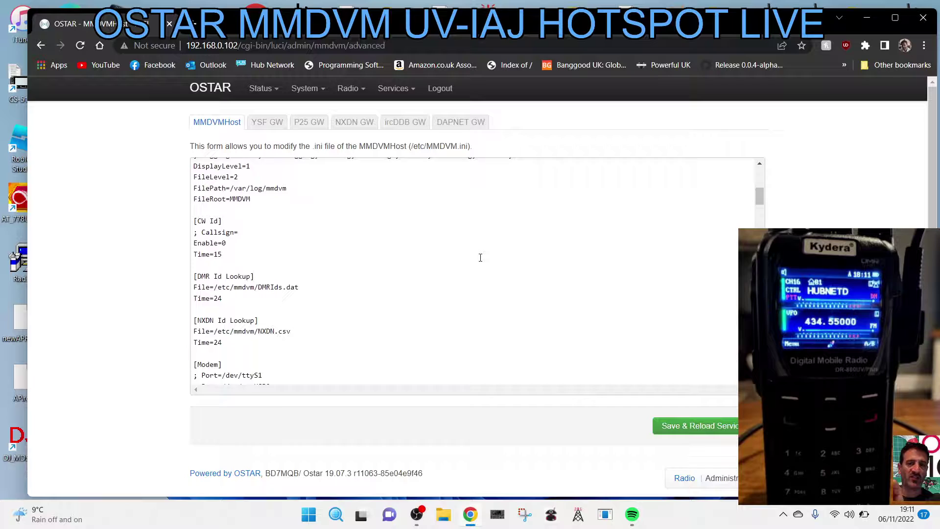
pyautogui.scroll(-5, 480, 257)
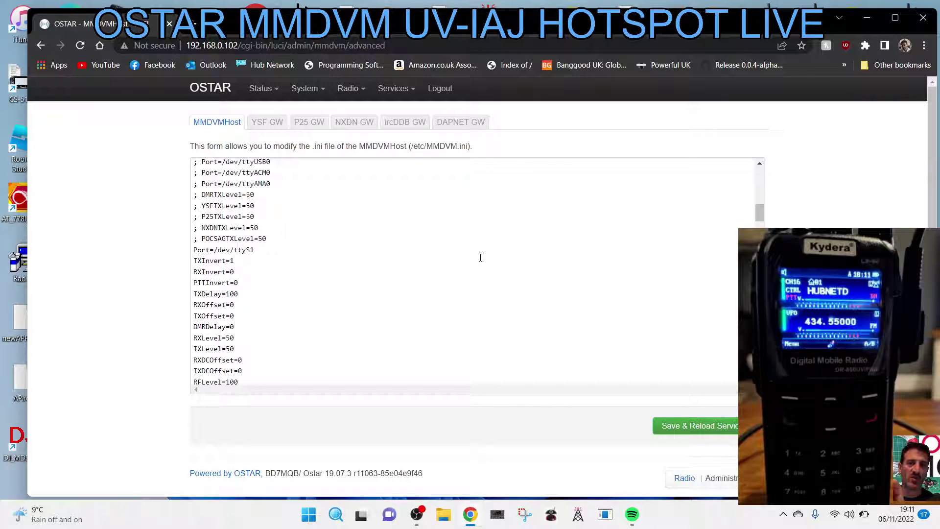
pyautogui.scroll(-5, 480, 258)
pyautogui.scroll(-6, 480, 257)
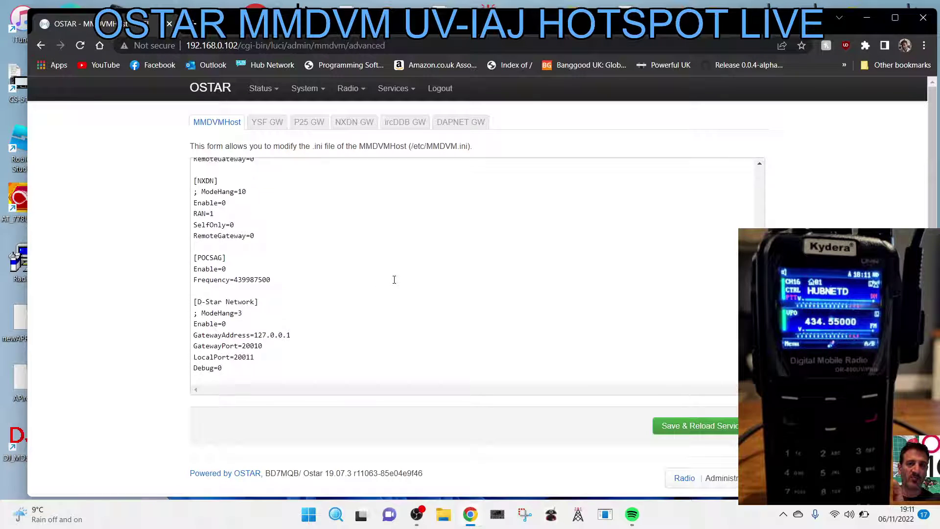
pyautogui.scroll(-2, 394, 280)
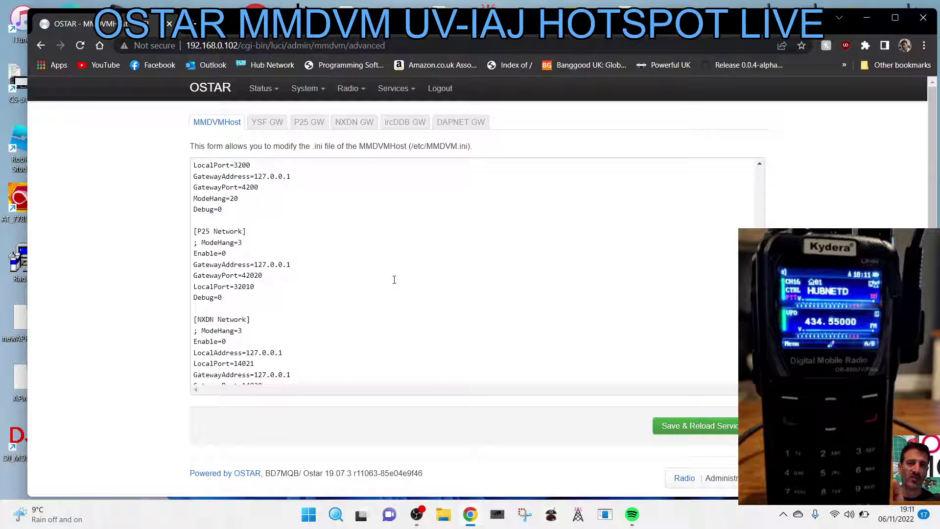
pyautogui.scroll(-3, 394, 279)
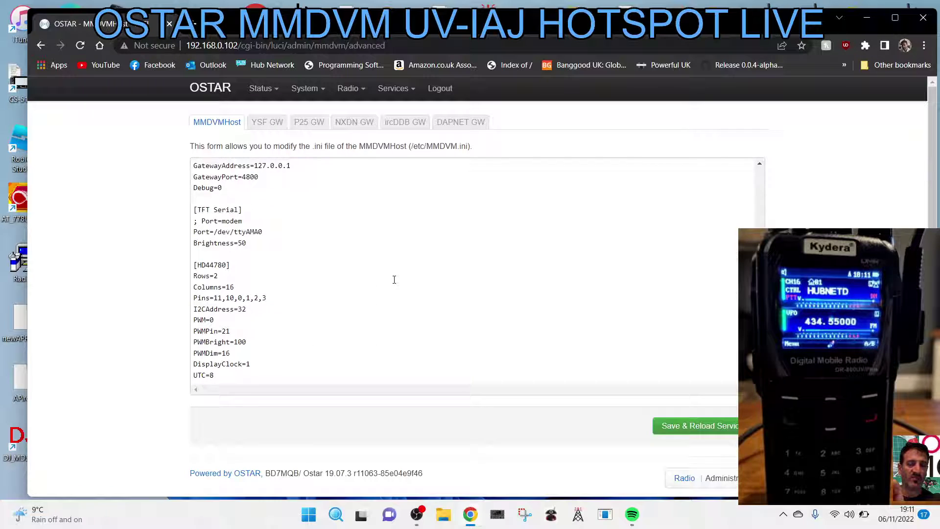
pyautogui.scroll(-3, 394, 279)
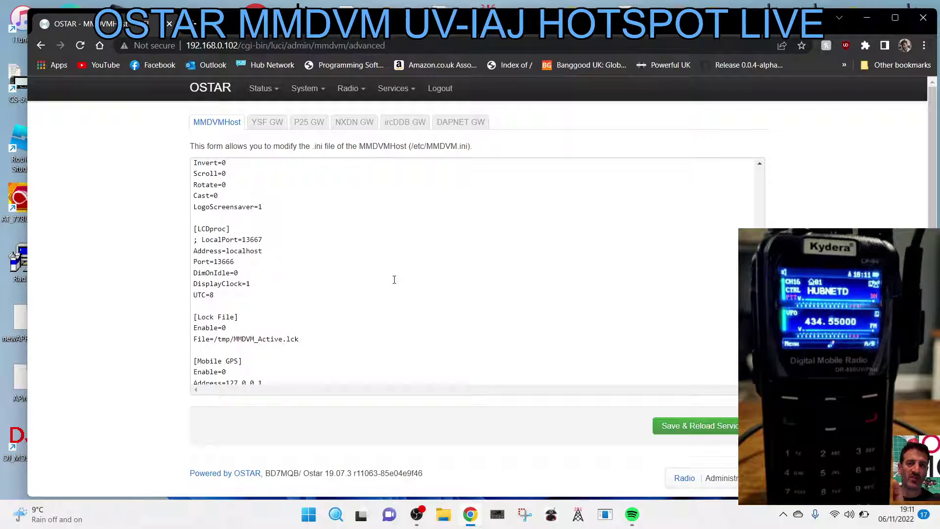
pyautogui.scroll(-2, 395, 278)
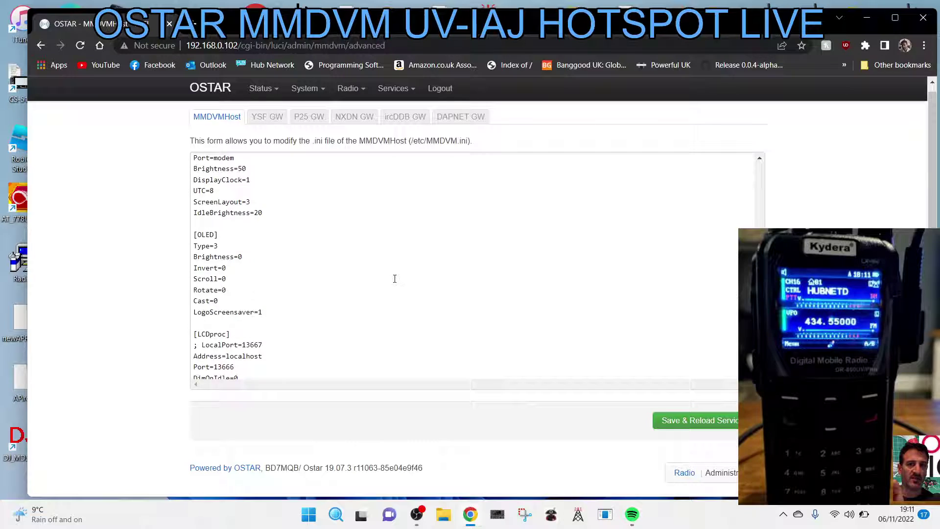
pyautogui.scroll(5, 394, 278)
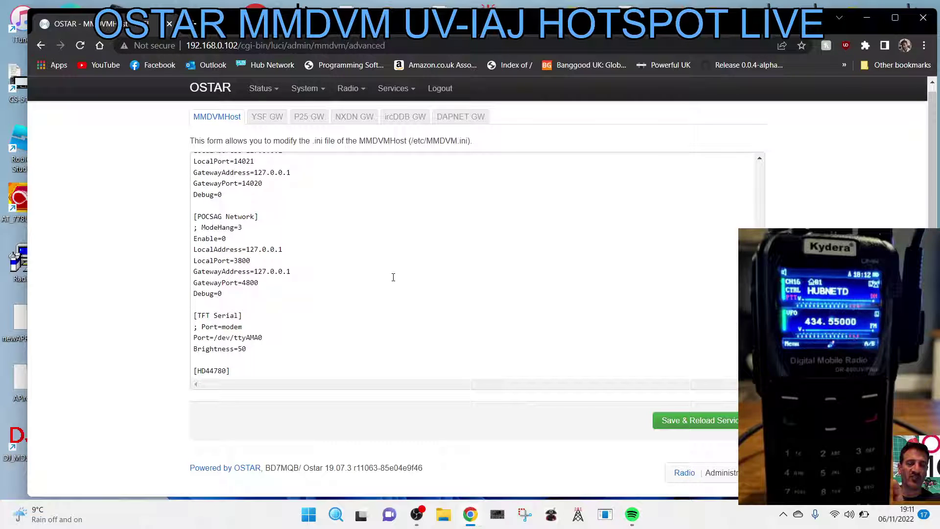
pyautogui.scroll(6, 393, 277)
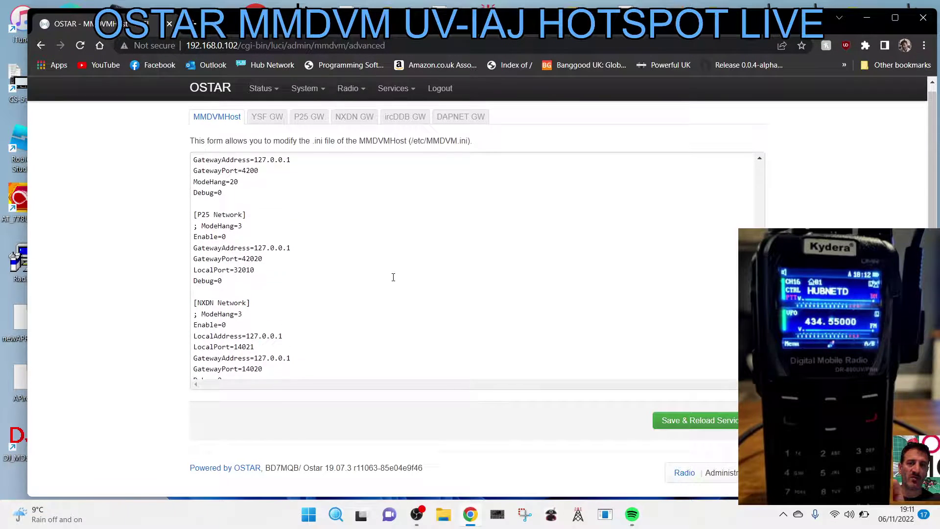
pyautogui.scroll(2, 392, 277)
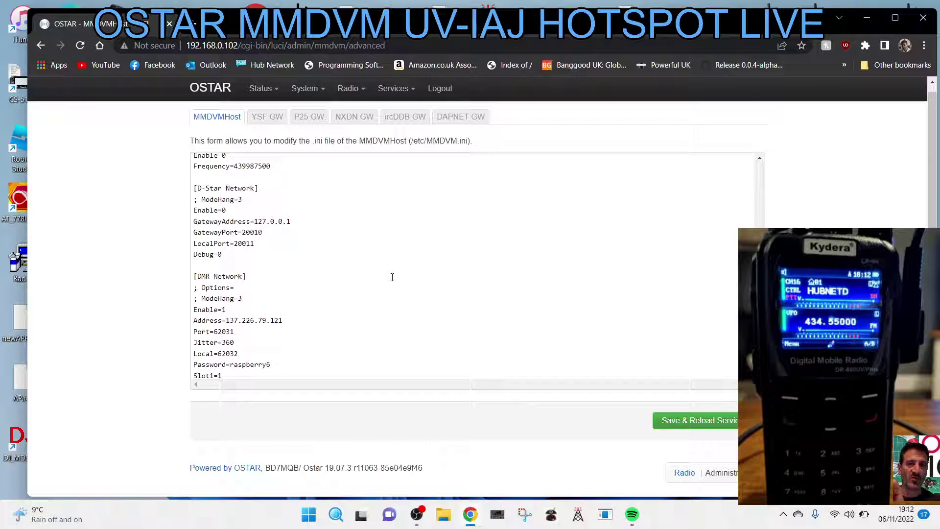
pyautogui.scroll(-1, 392, 277)
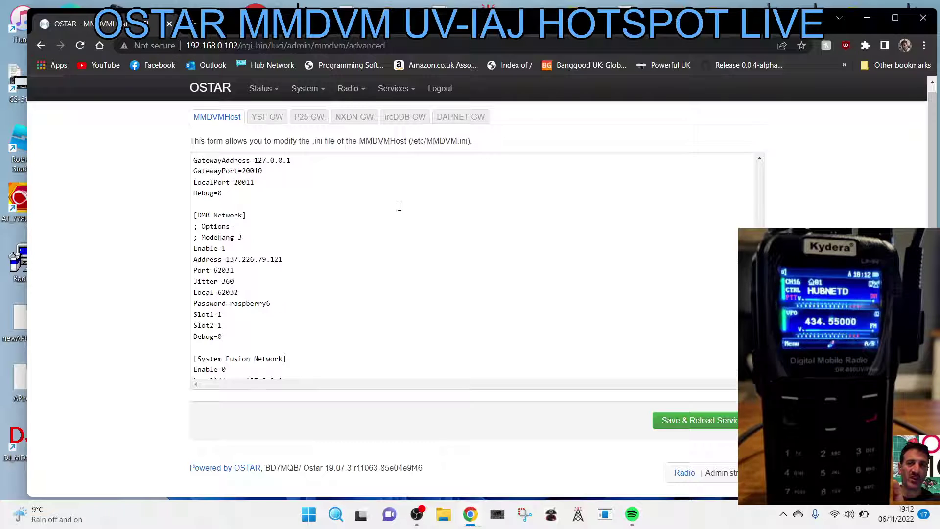
# - In the BrandMeister window, go to the user menu's SelfCare settings page
pyautogui.hotkey('alt', 'Tab')
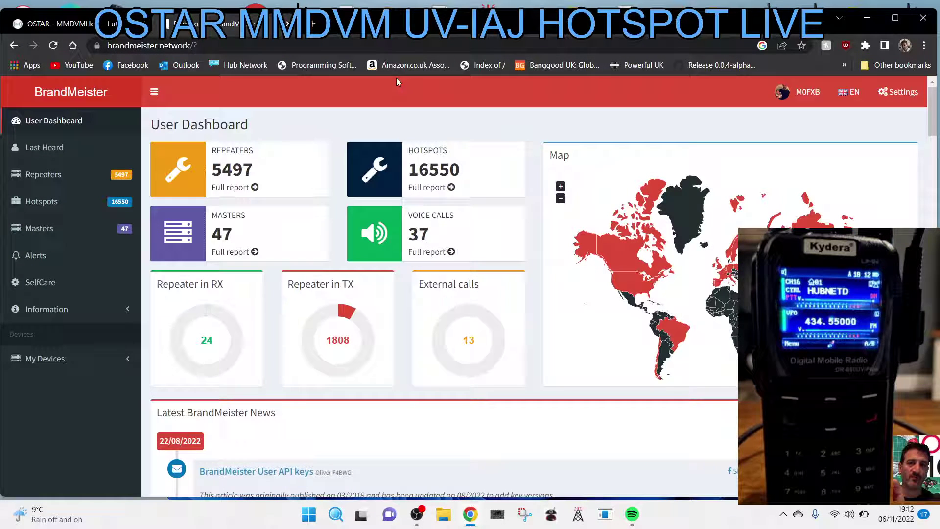
pyautogui.click(805, 91)
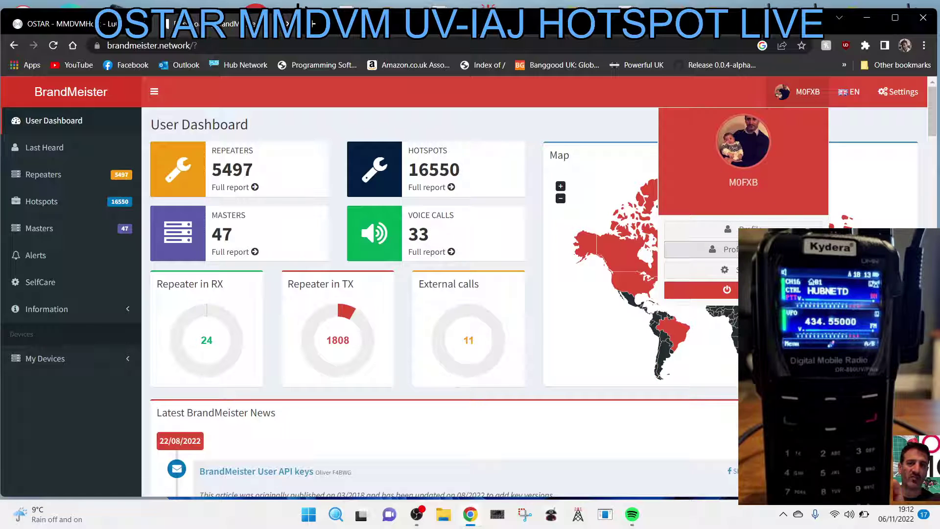
pyautogui.click(763, 269)
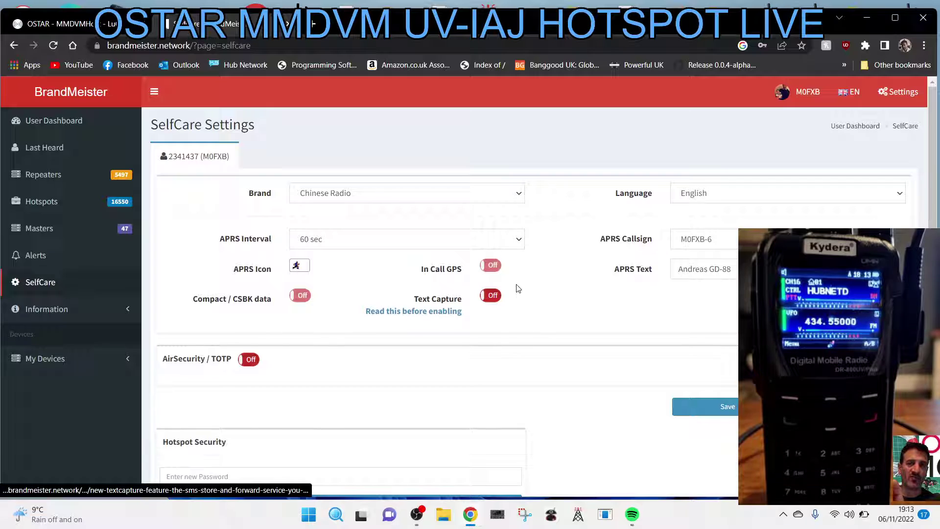
pyautogui.scroll(-1, 523, 289)
pyautogui.scroll(-1, 523, 289)
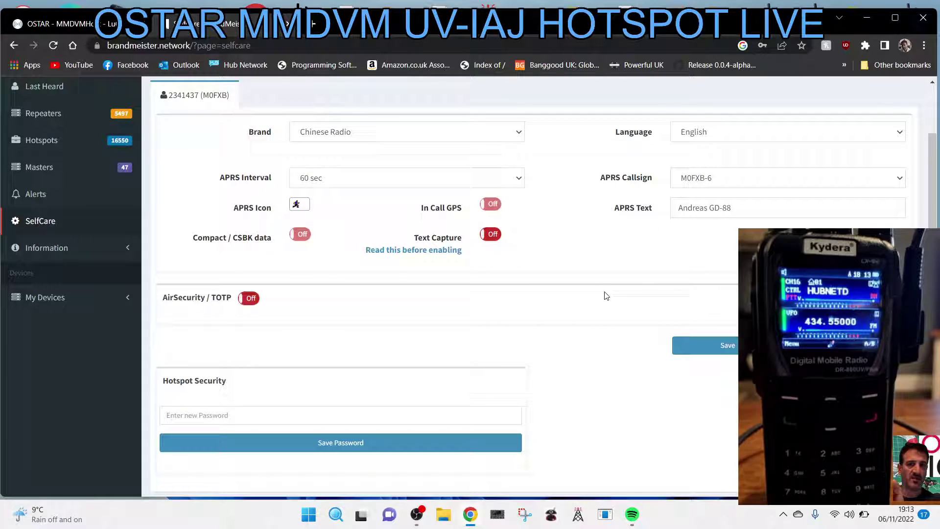
# - Check the Hotspot Security password field, then return to the OSTAR configuration page
pyautogui.click(233, 415)
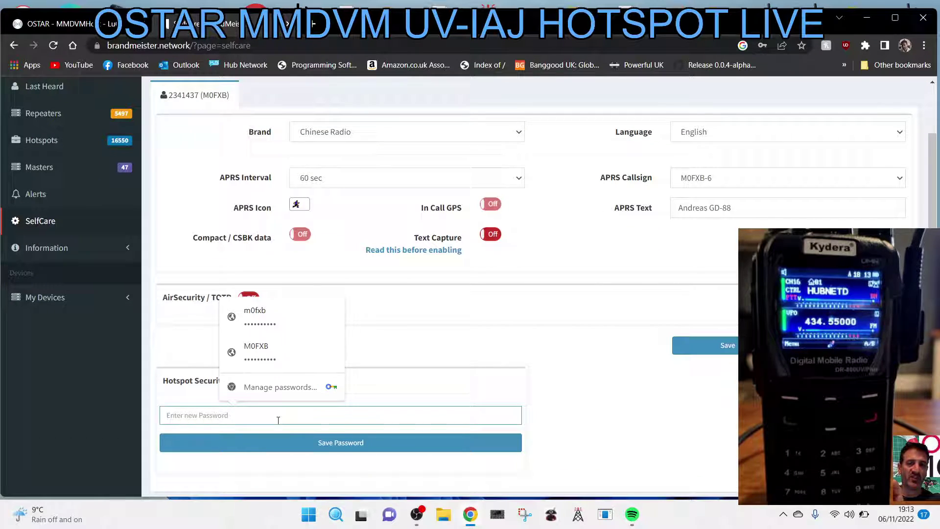
pyautogui.click(645, 431)
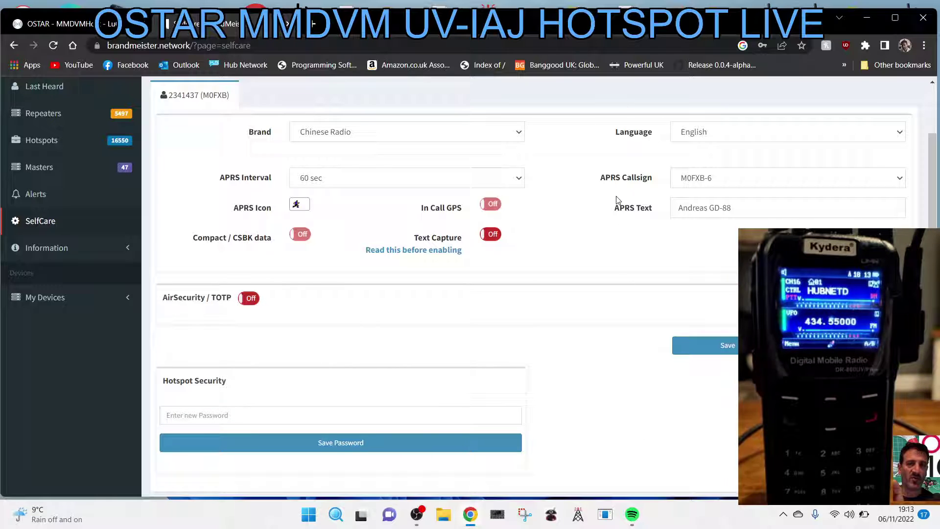
pyautogui.doubleClick(595, 7)
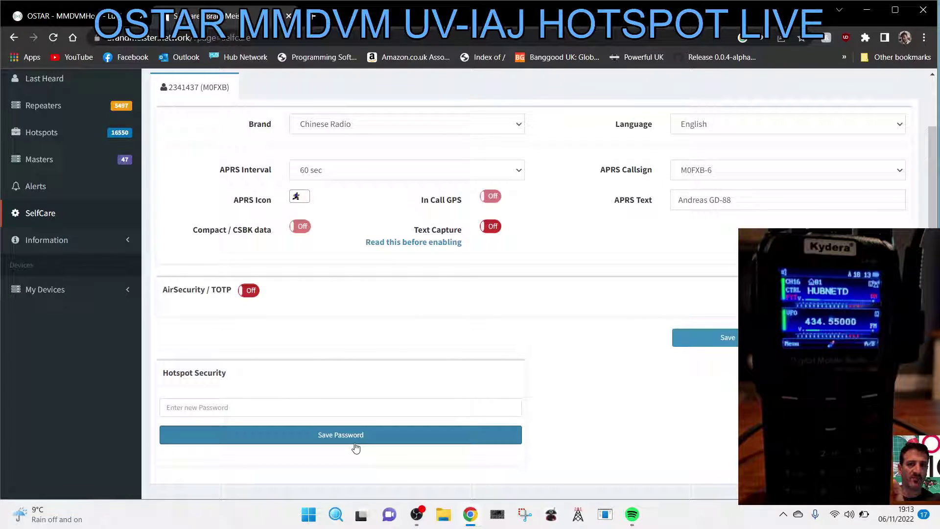
pyautogui.click(102, 19)
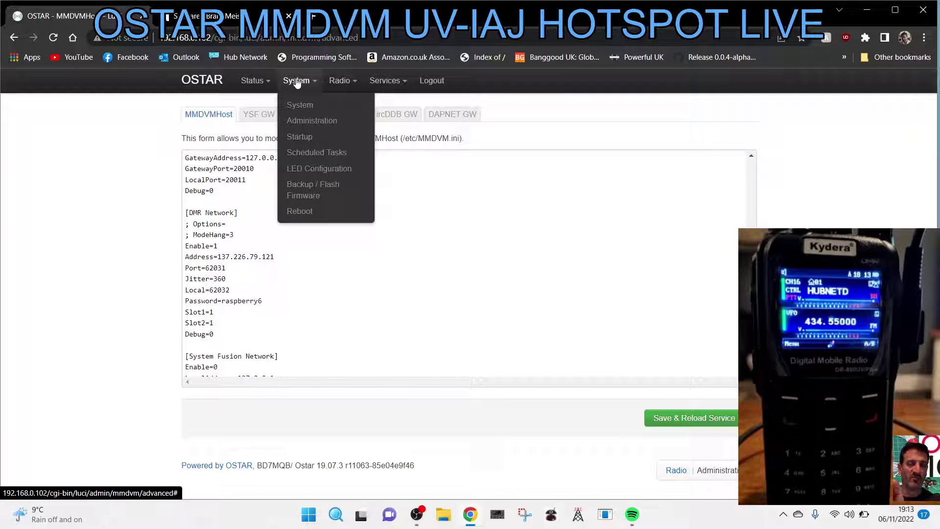
# - Submit the MMDVMHost ini with Save & Reload Service
pyautogui.moveTo(348, 82)
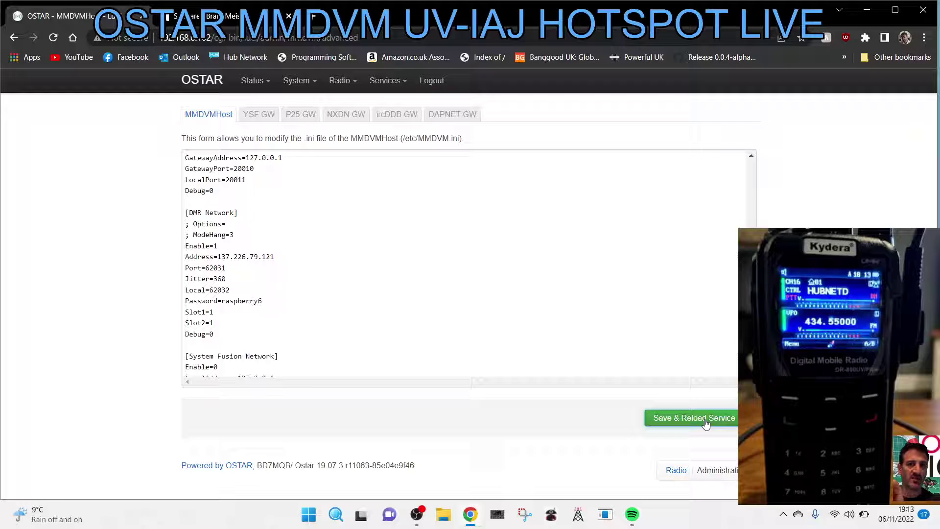
pyautogui.click(193, 84)
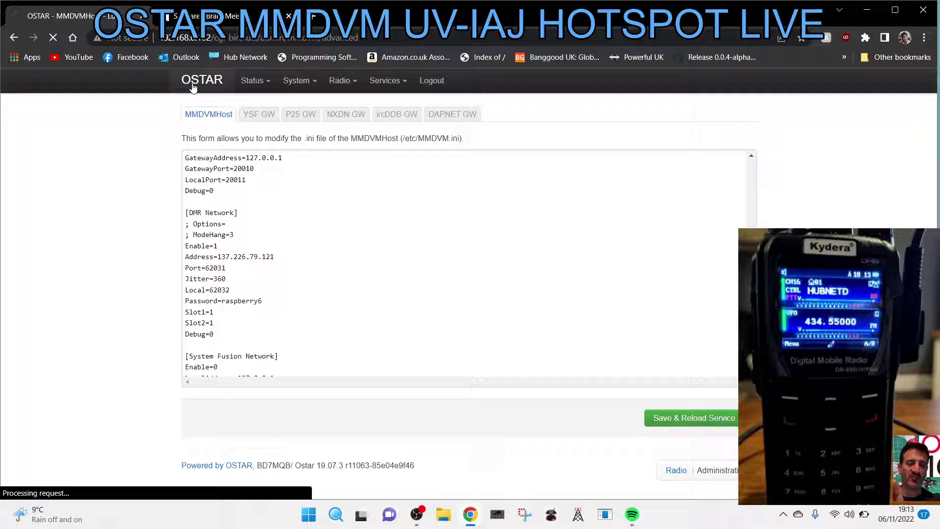